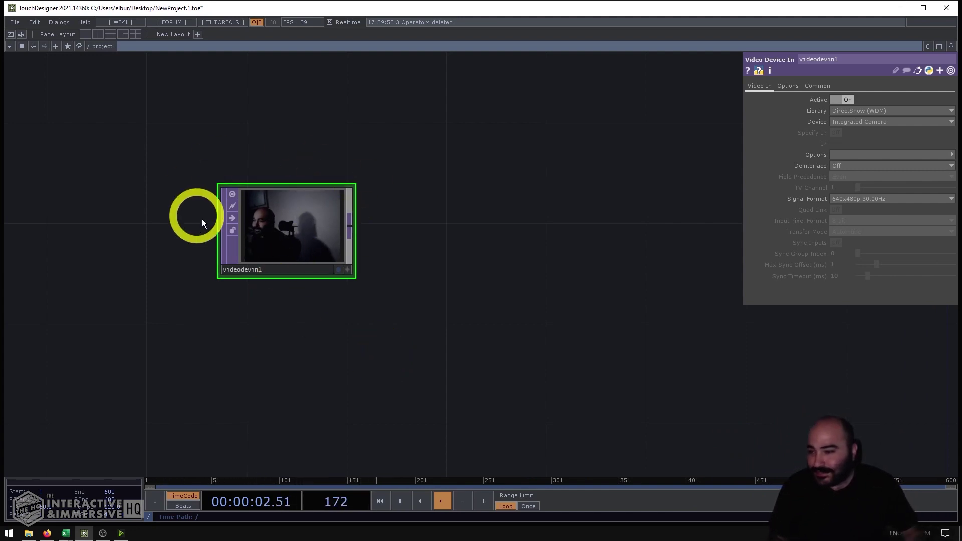
scroll(251, 199, up, 5)
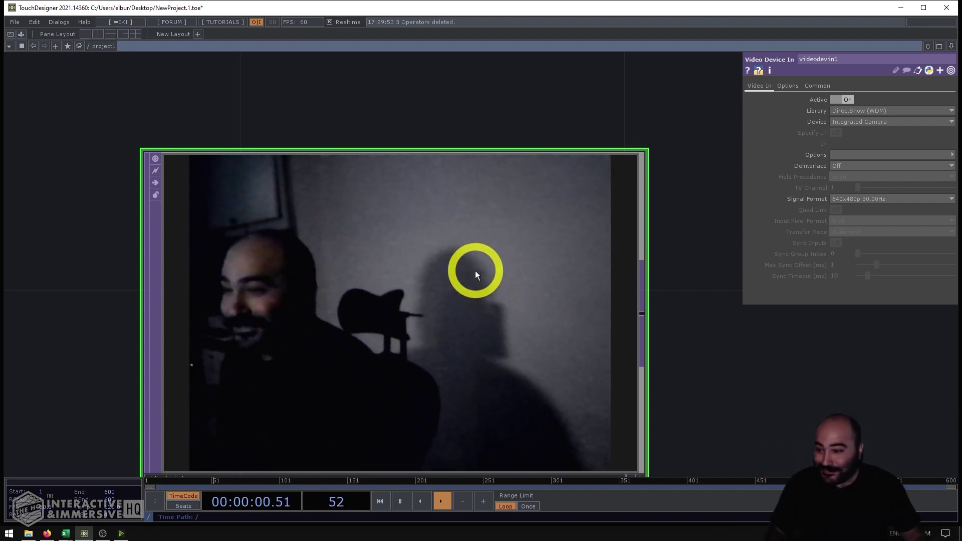
scroll(466, 250, up, 2)
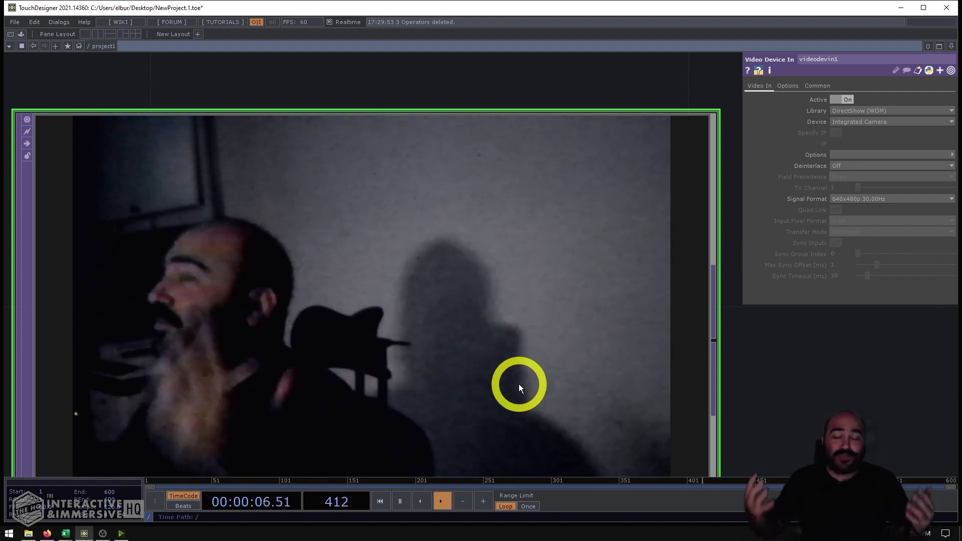
scroll(519, 384, down, 5)
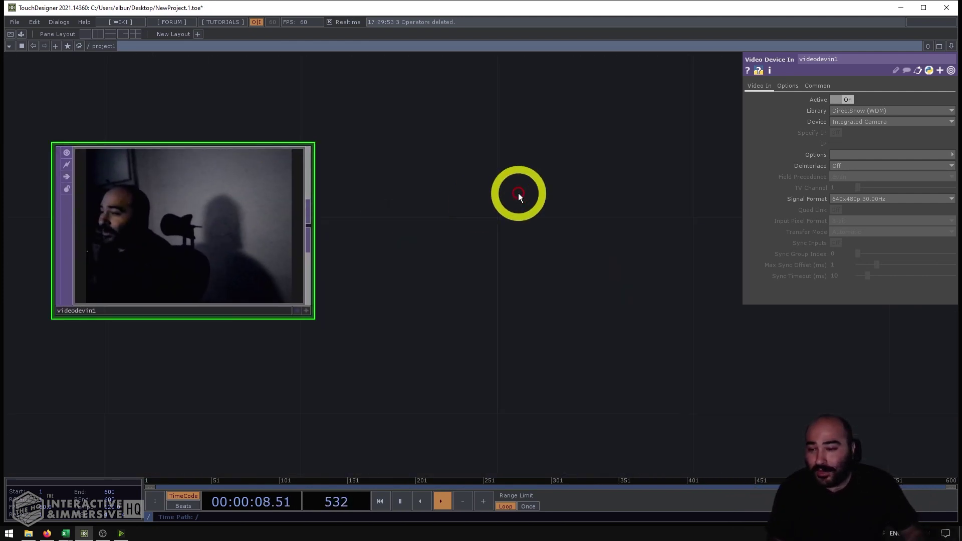
- Create an Nvidia Denoise TOP, nvdenoise1, and place it beside the webcam node
double_click(518, 195)
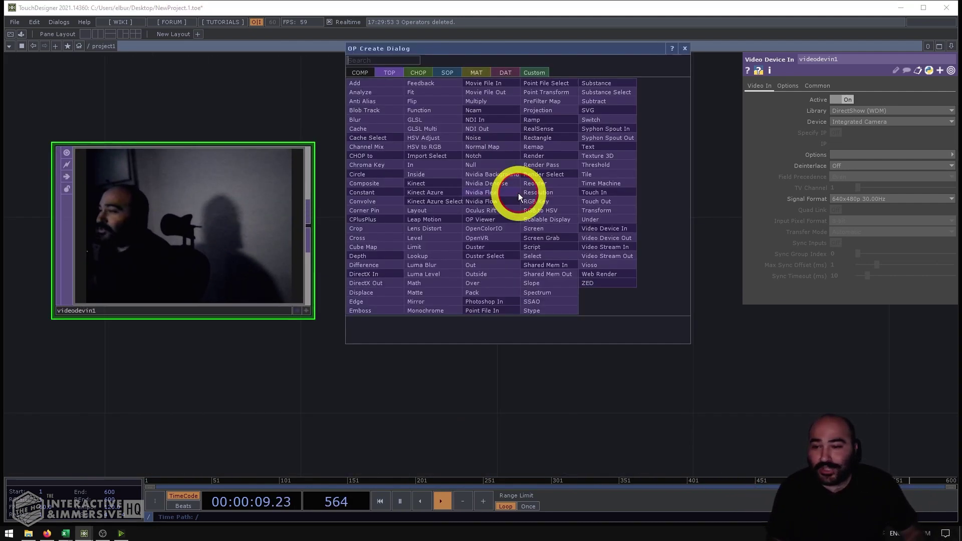
click(488, 184)
click(552, 232)
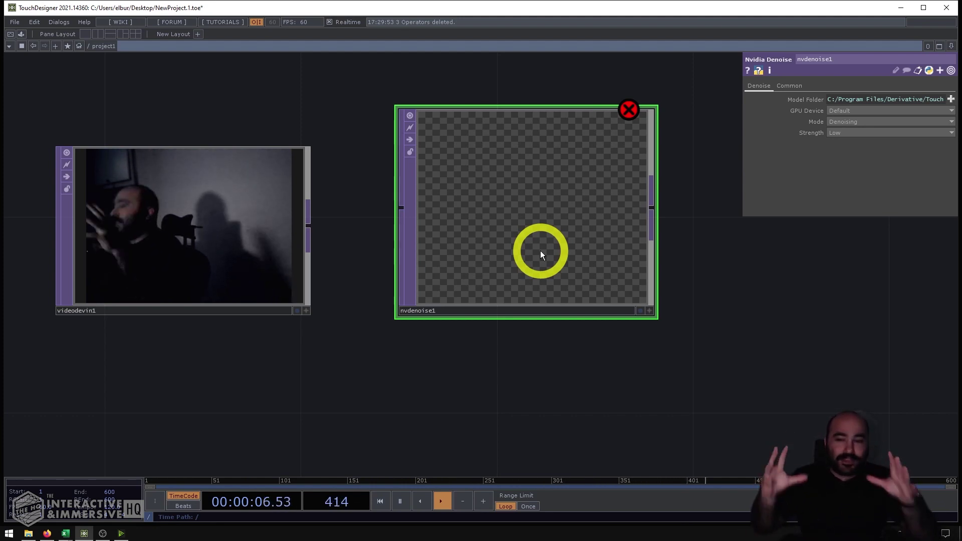
click(502, 214)
- Move nvdenoise1 down-right and wire videodevin1's output into its input
drag(502, 214, 575, 244)
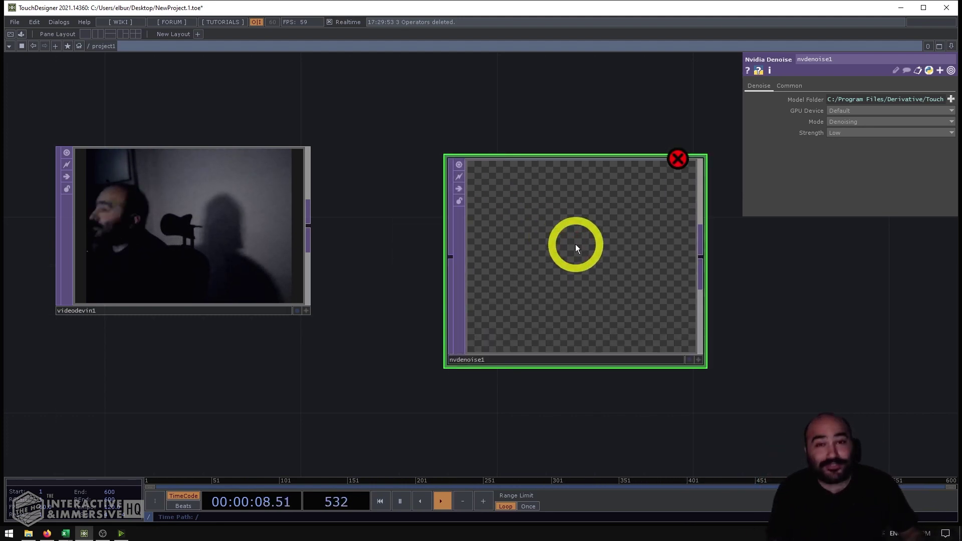
drag(460, 140, 588, 189)
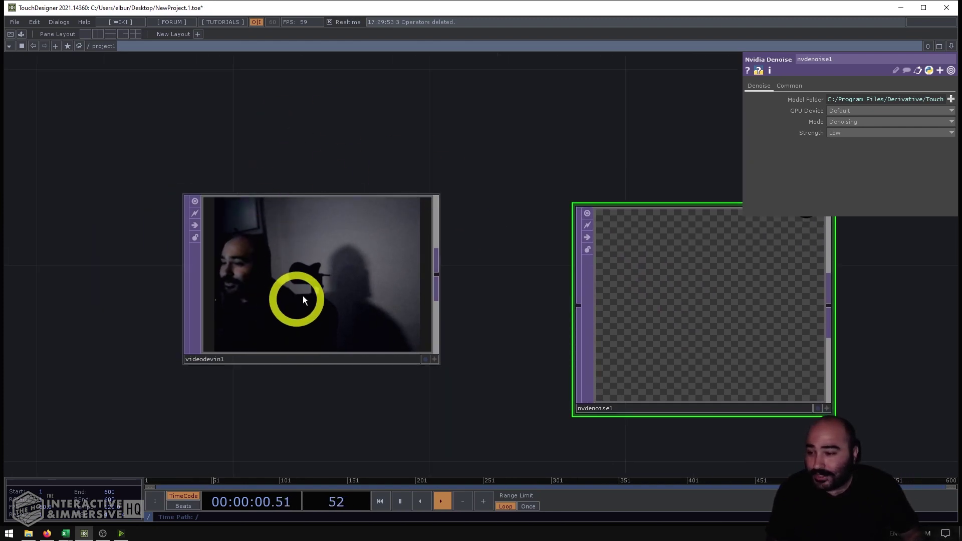
drag(439, 275, 579, 304)
drag(455, 311, 585, 398)
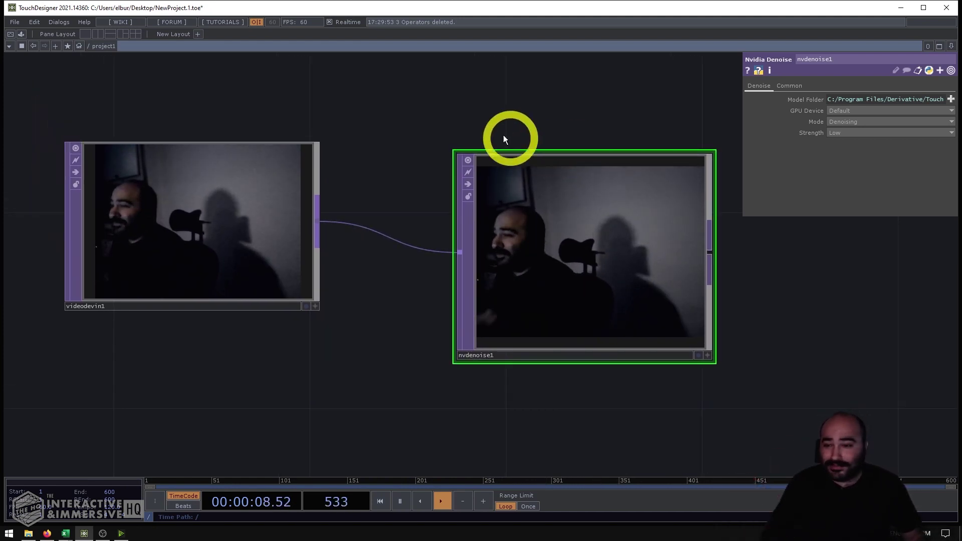
- Review nvdenoise1's GPU Device, Mode and Strength menus, keeping Default GPU and Denoising
click(831, 111)
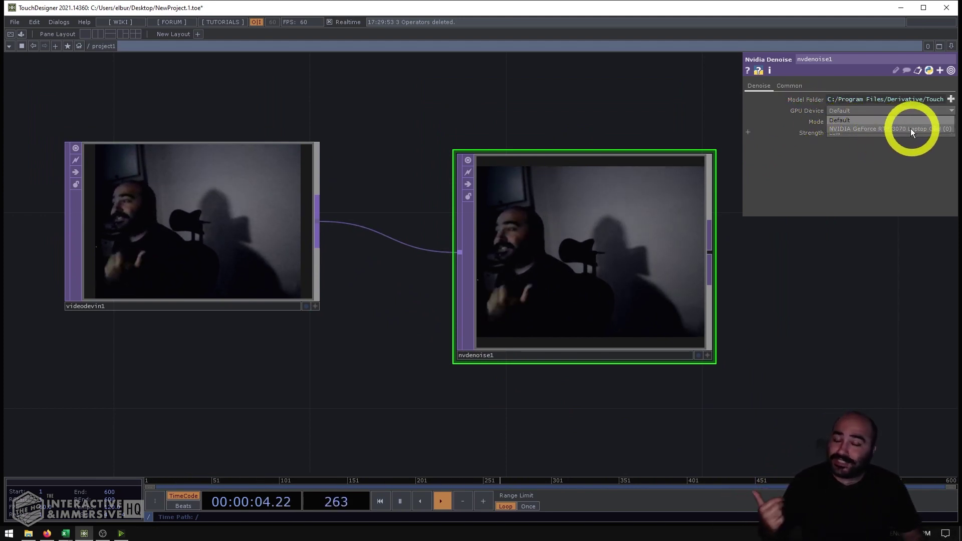
click(847, 113)
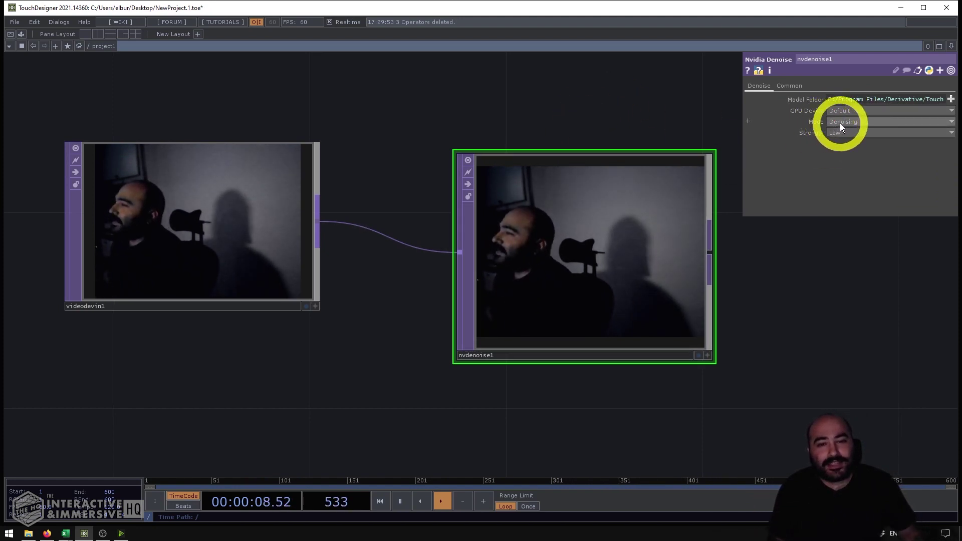
click(855, 123)
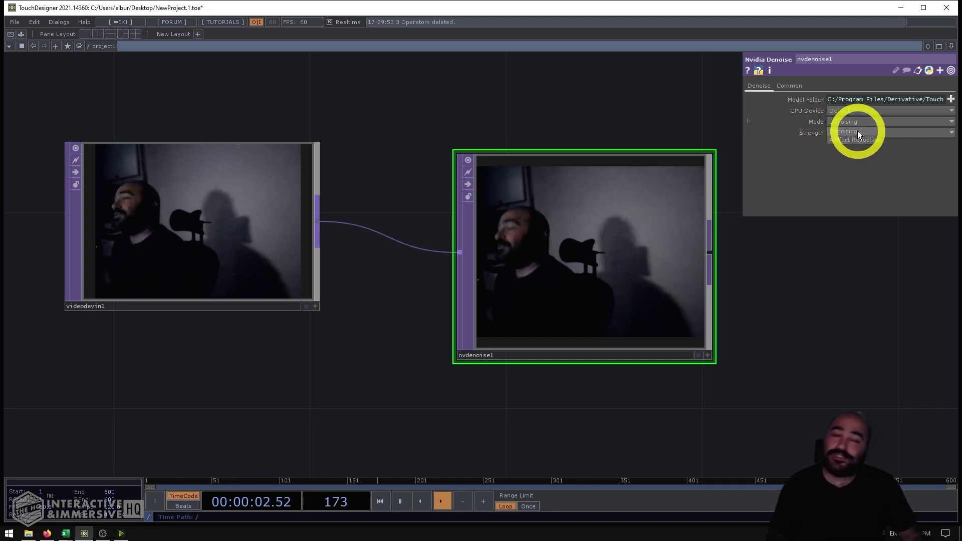
click(850, 129)
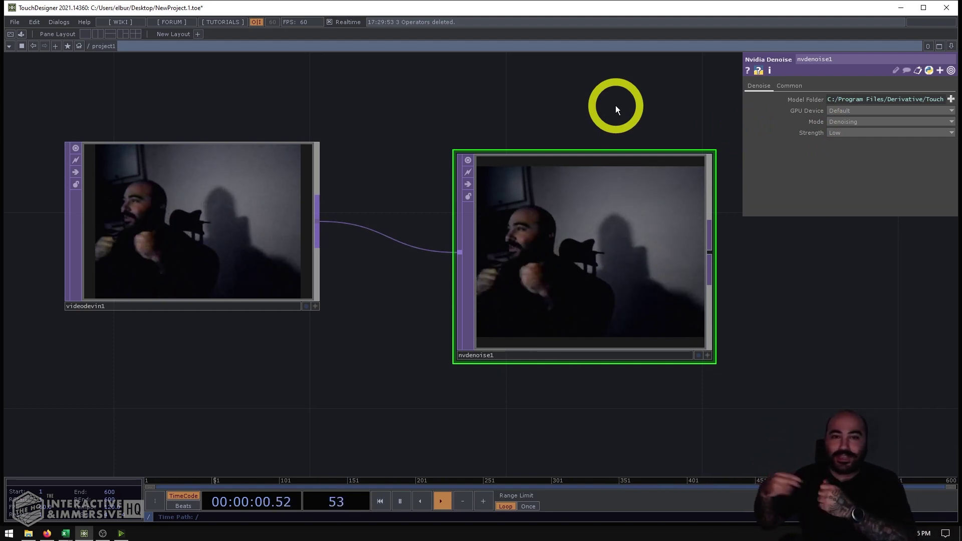
click(843, 121)
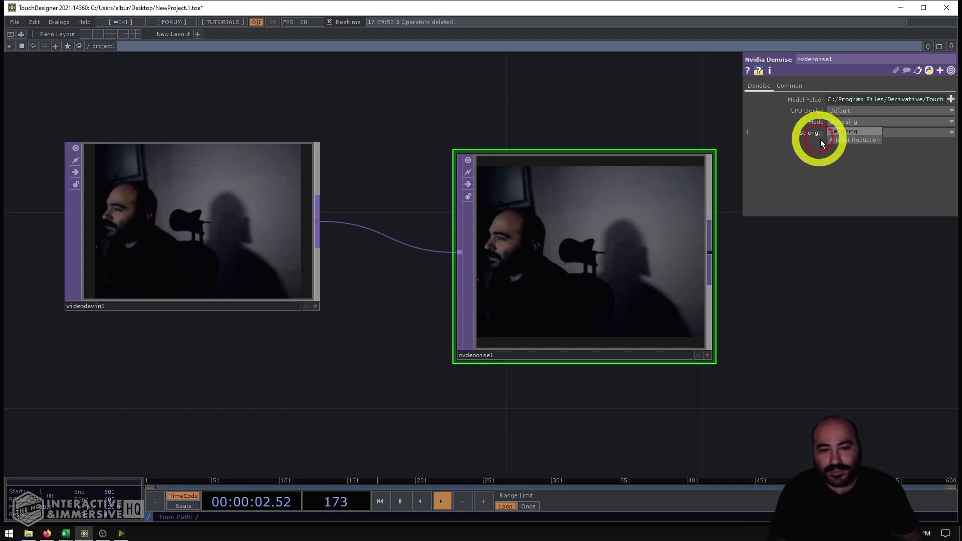
click(645, 106)
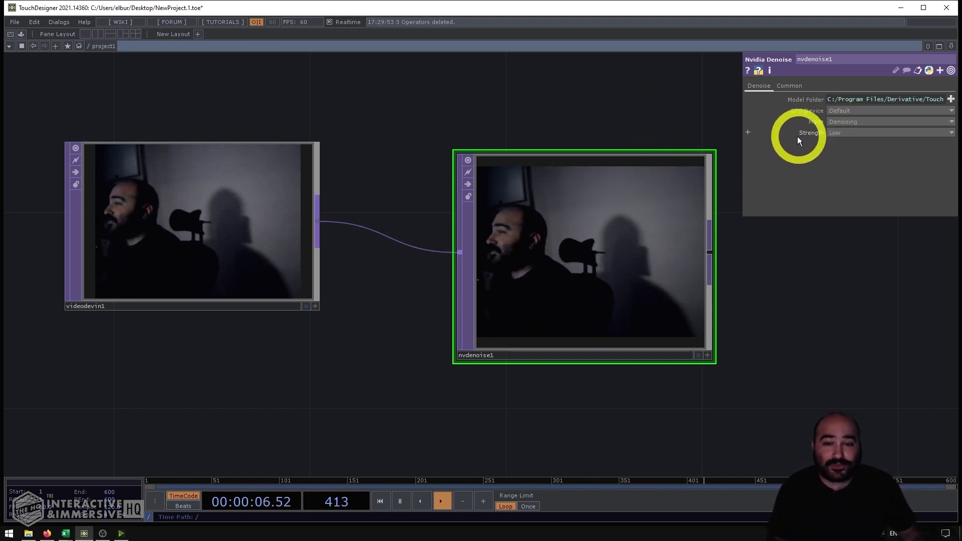
click(840, 133)
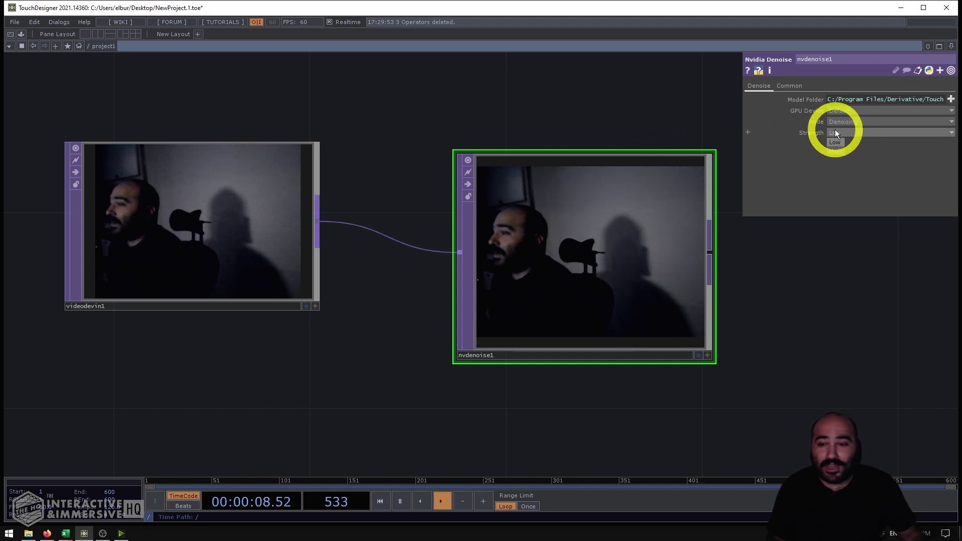
- Keep Low strength and stack nvdenoise1 directly below videodevin1, framing both nodes
click(835, 129)
drag(563, 82, 672, 85)
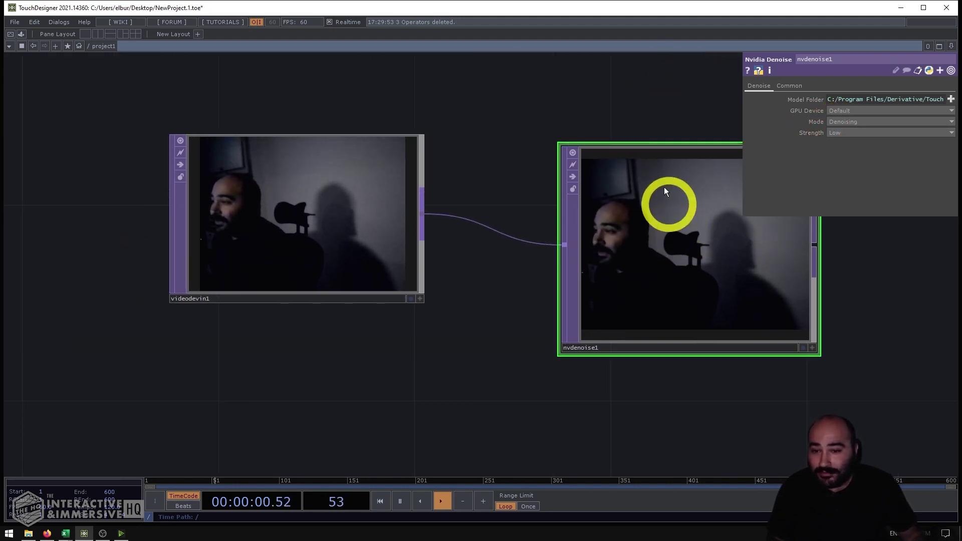
key(ctrl+v)
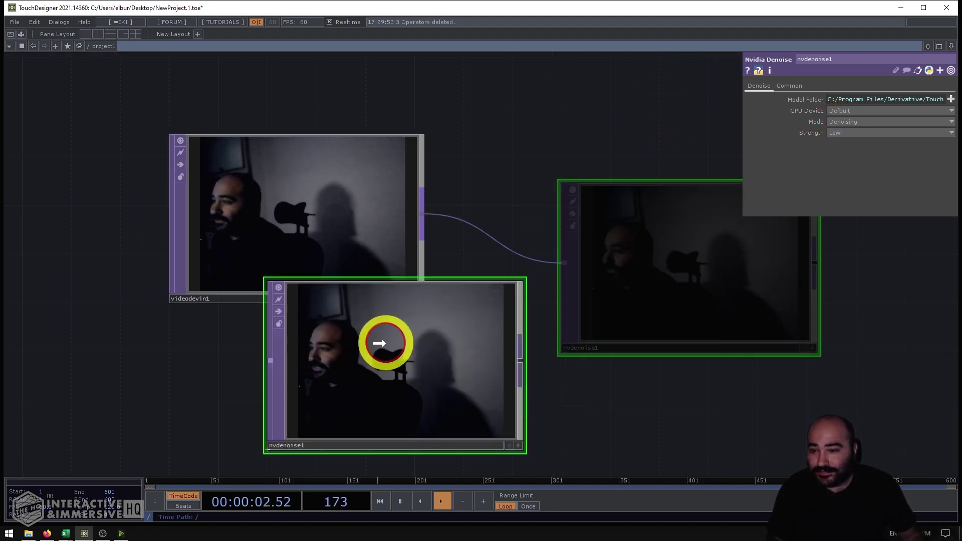
click(301, 369)
key(h)
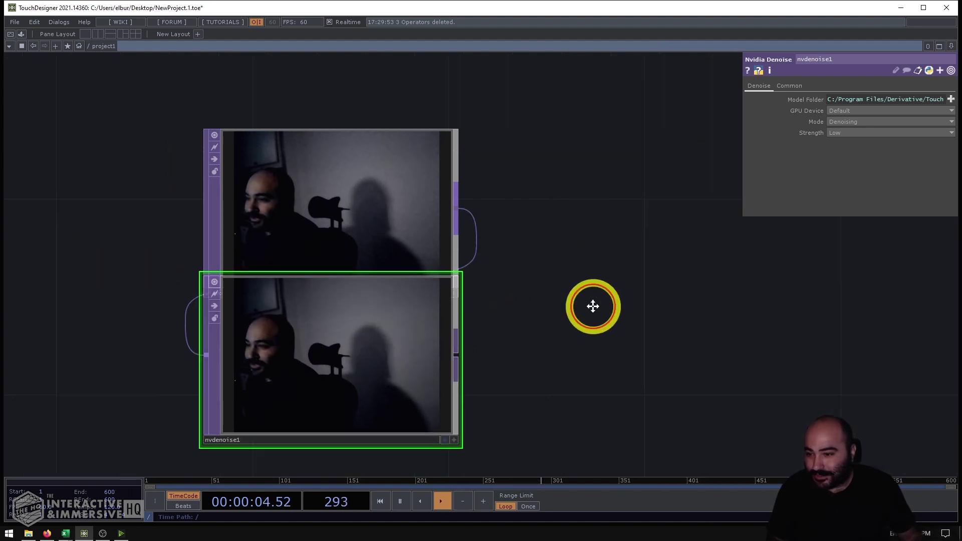
scroll(409, 219, up, 2)
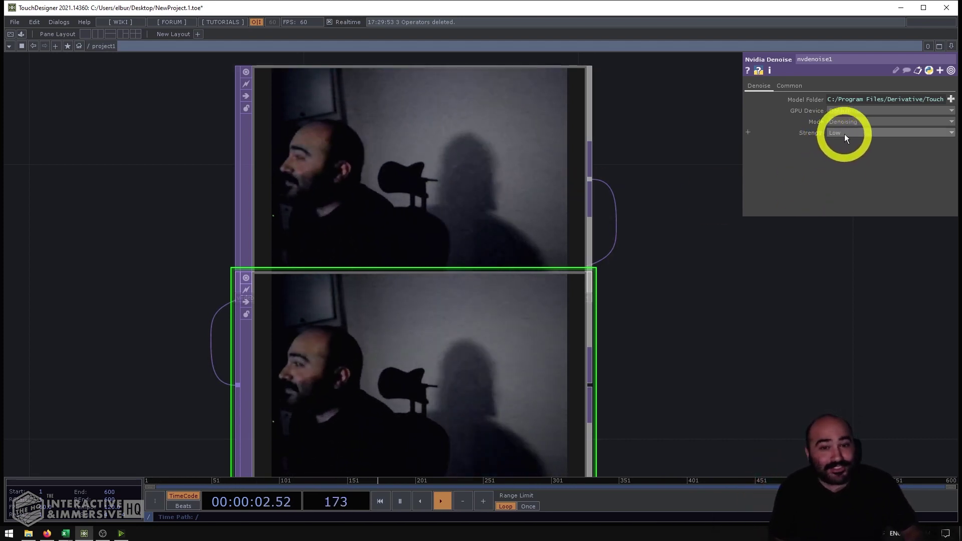
- Raise nvdenoise1's denoise strength from Low to High
click(834, 134)
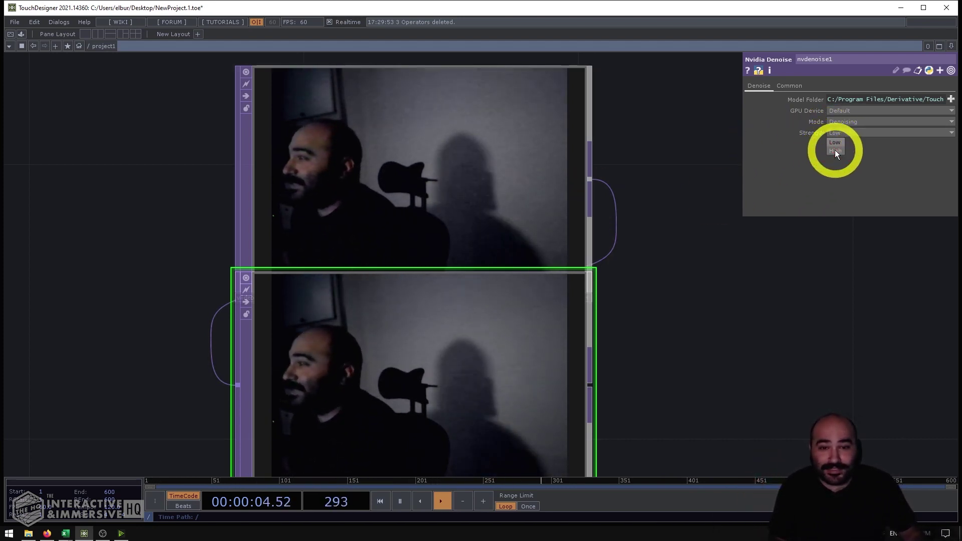
click(834, 150)
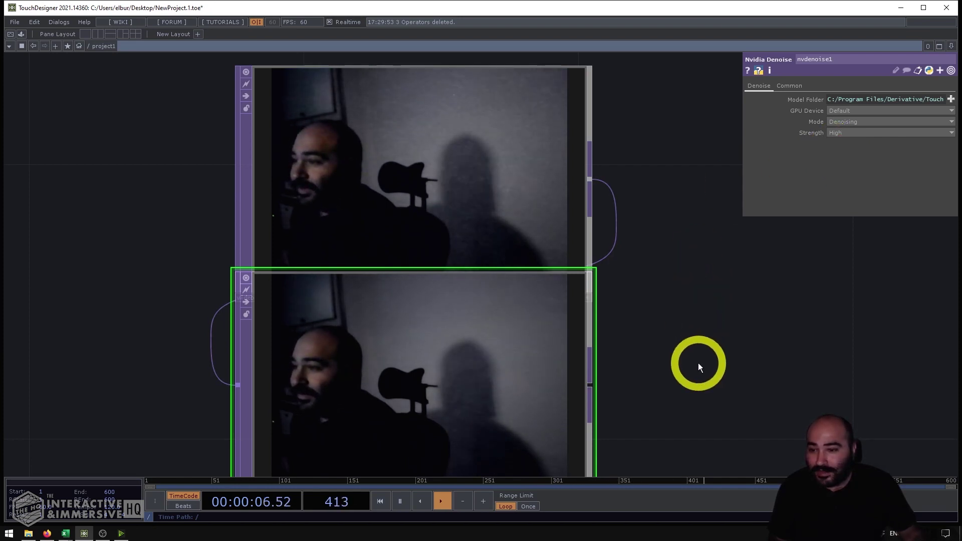
drag(680, 343, 699, 302)
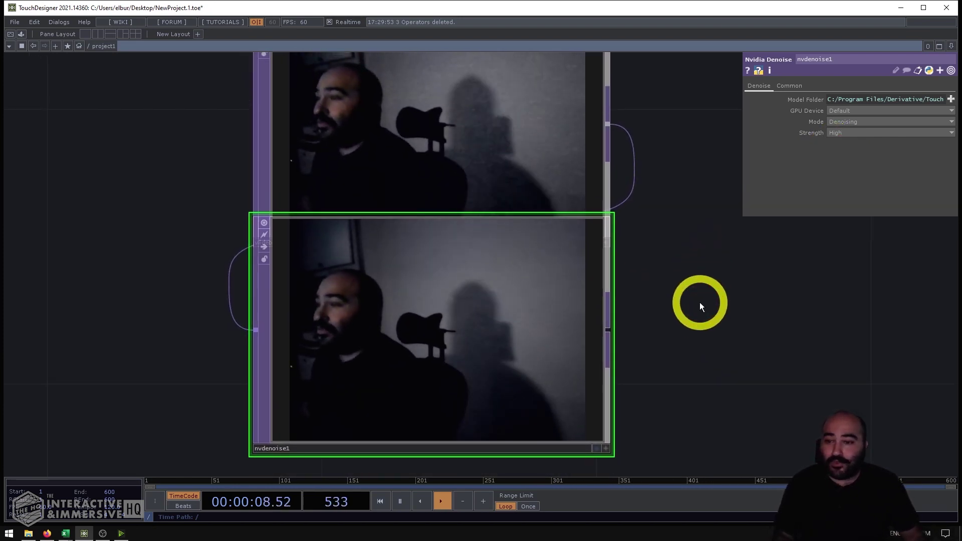
drag(678, 262, 700, 322)
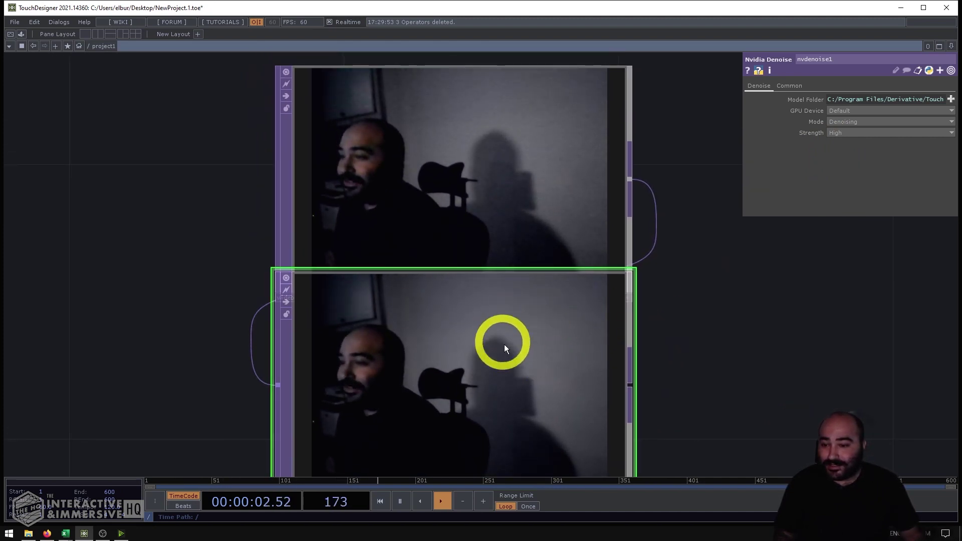
- Move nvdenoise1 down and right away from videodevin1, making room for a new operator
drag(786, 369, 629, 283)
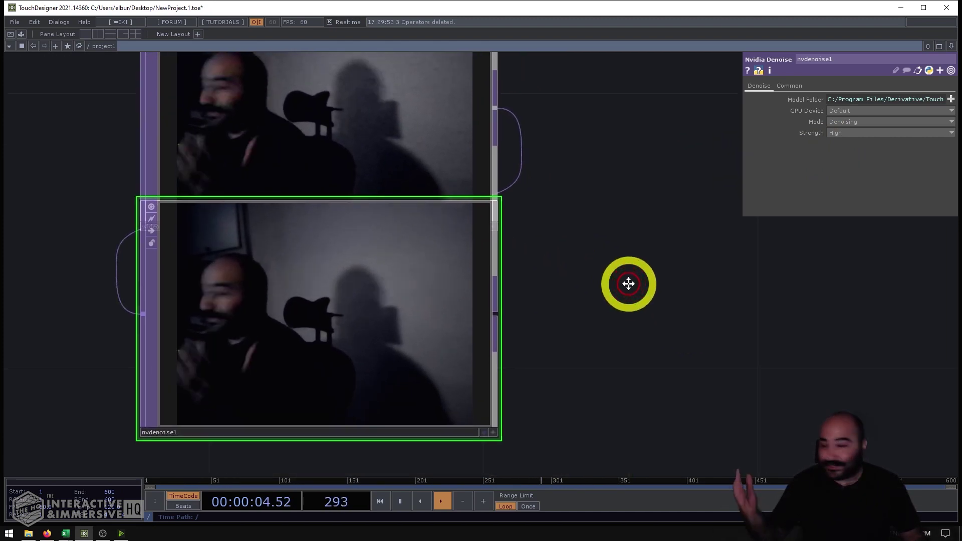
scroll(545, 307, down, 3)
drag(389, 316, 532, 359)
drag(623, 269, 588, 275)
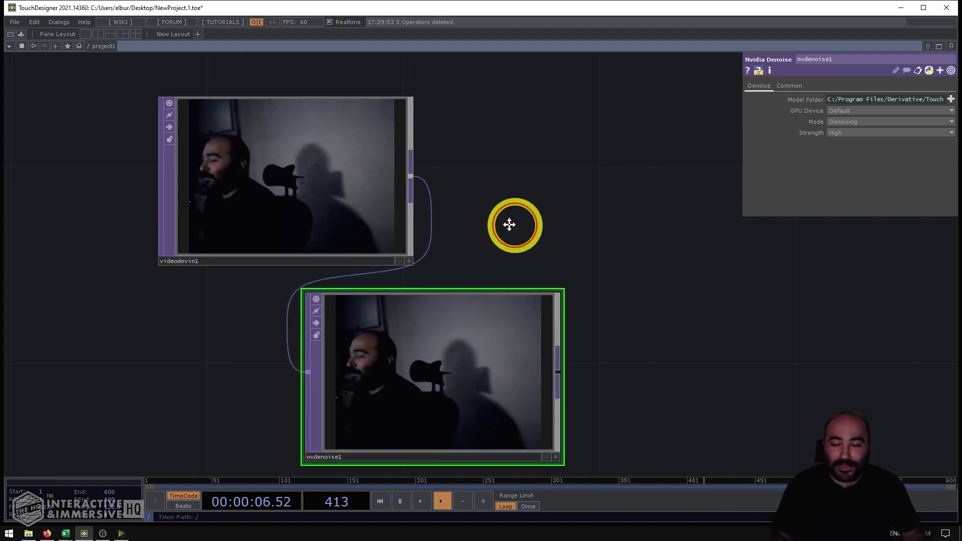
drag(509, 224, 400, 238)
key(Tab)
- Add a Crop TOP, crop1, right of the sources and feed it from videodevin1
text(crop)
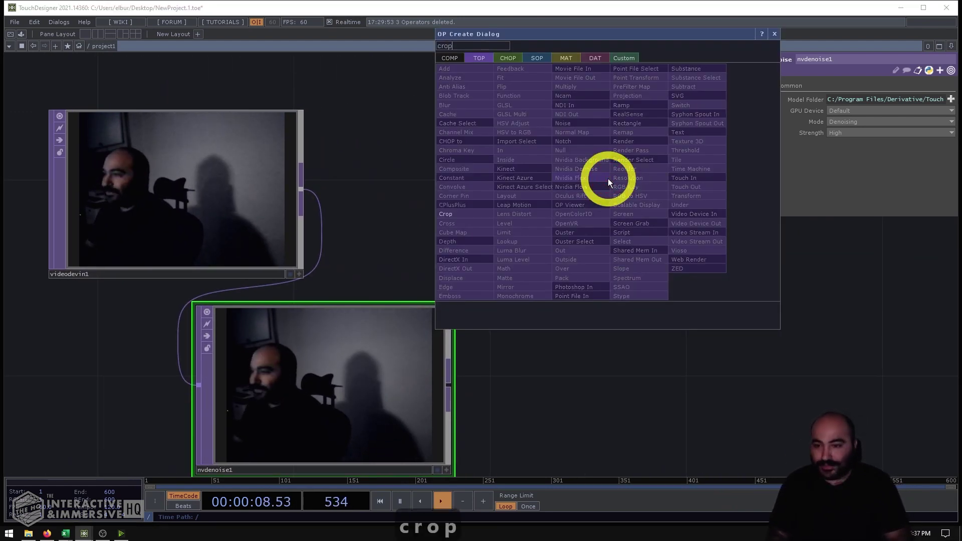
click(447, 214)
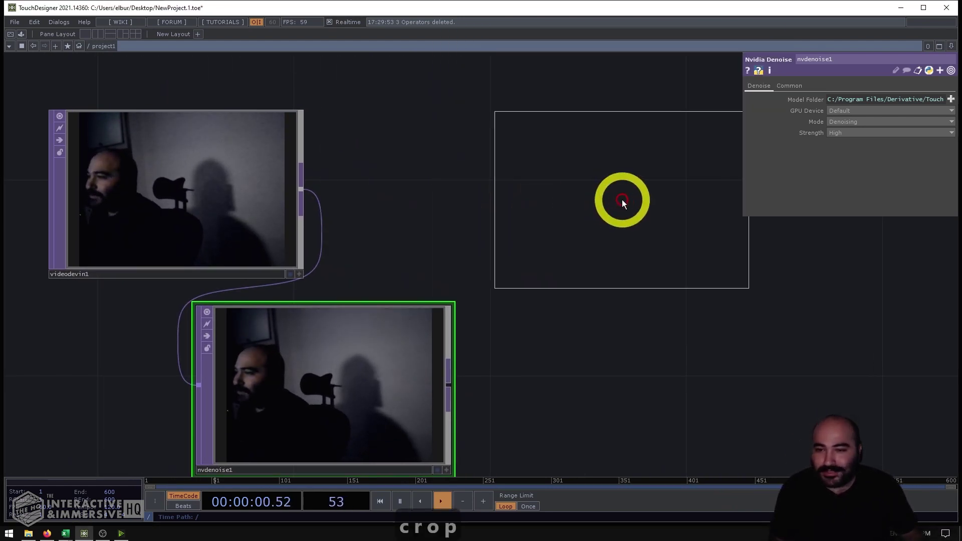
click(672, 201)
drag(496, 369, 580, 232)
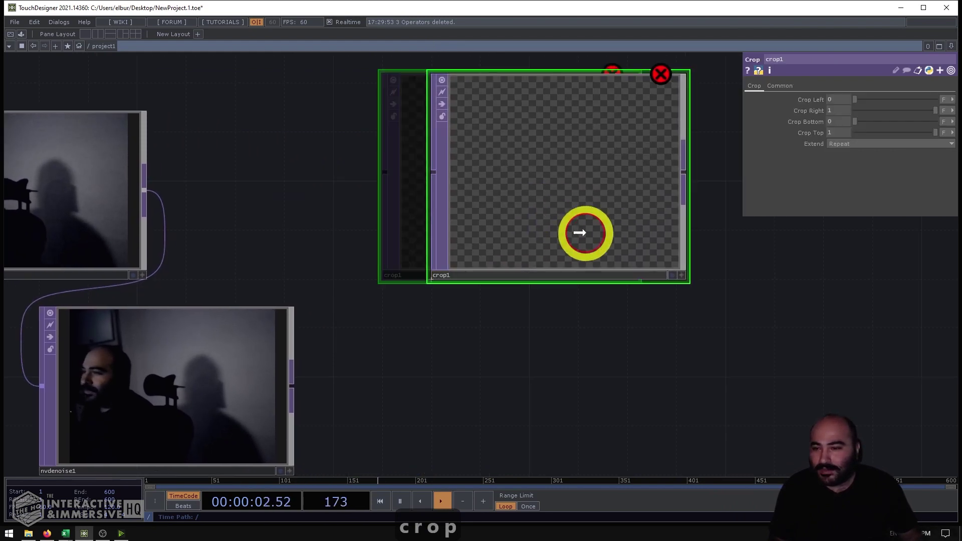
click(146, 195)
click(434, 172)
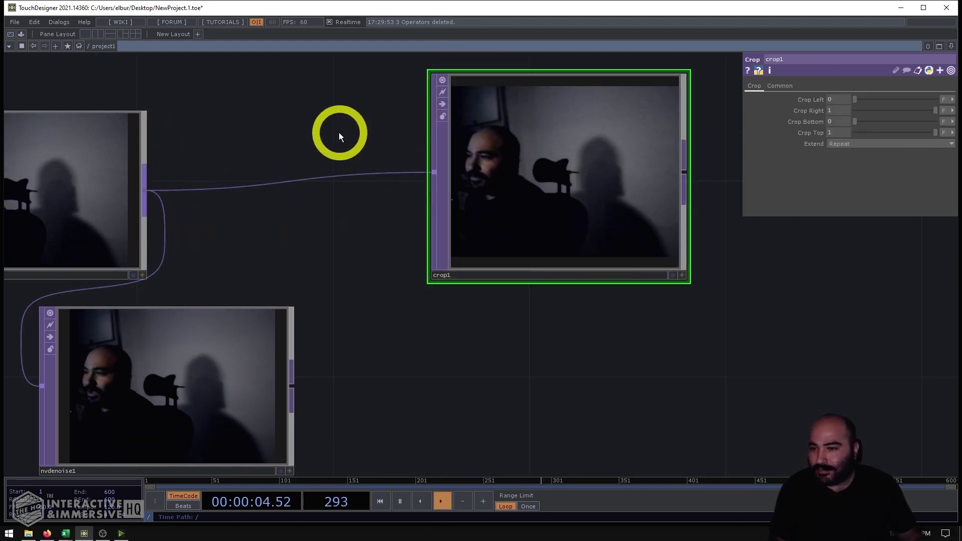
drag(339, 132, 399, 179)
- Crop crop1 to Left 0.509, Right 0.789, Bottom 0.553, Top 0.882
drag(855, 100, 919, 114)
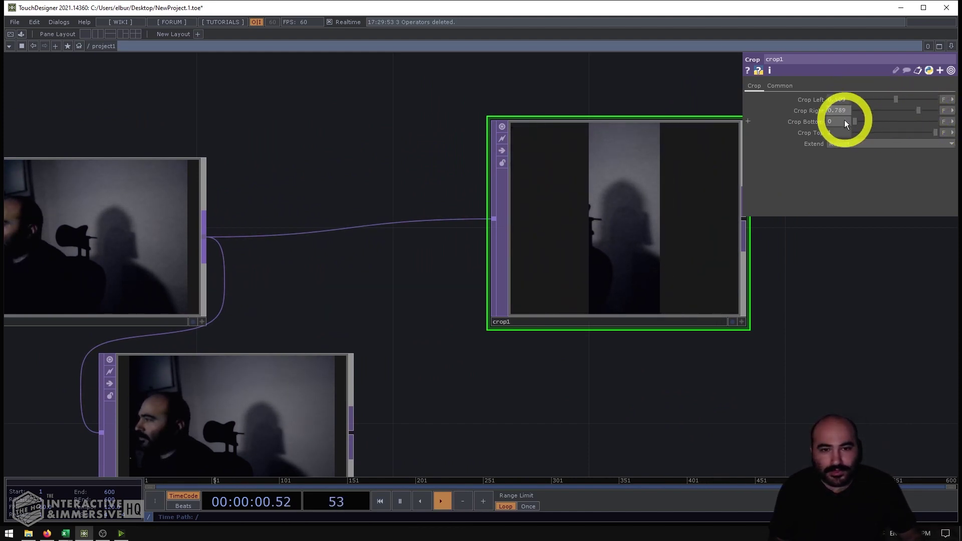
drag(858, 121, 925, 137)
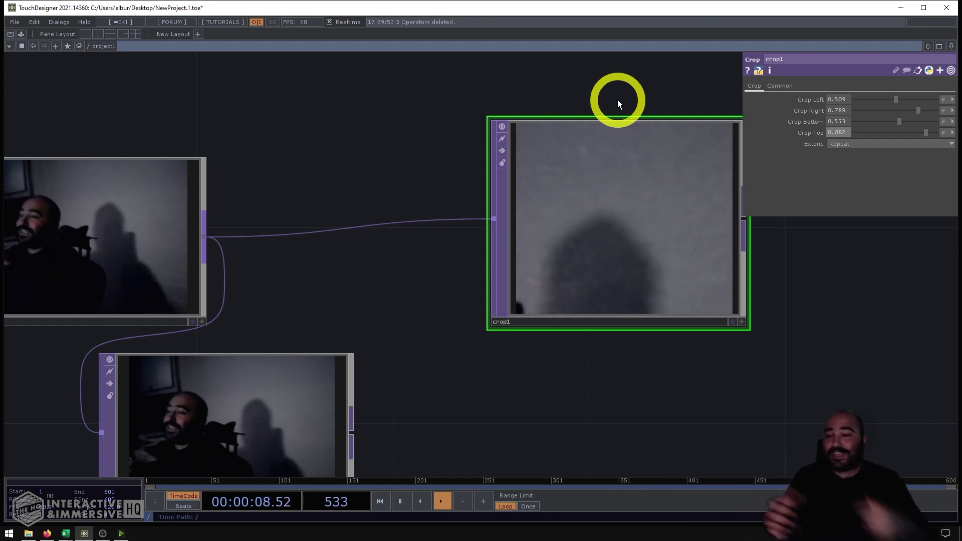
scroll(621, 103, down, 3)
- Duplicate crop1 as crop2 and feed nvdenoise1's output into it
key(ctrl+c)
key(ctrl+v)
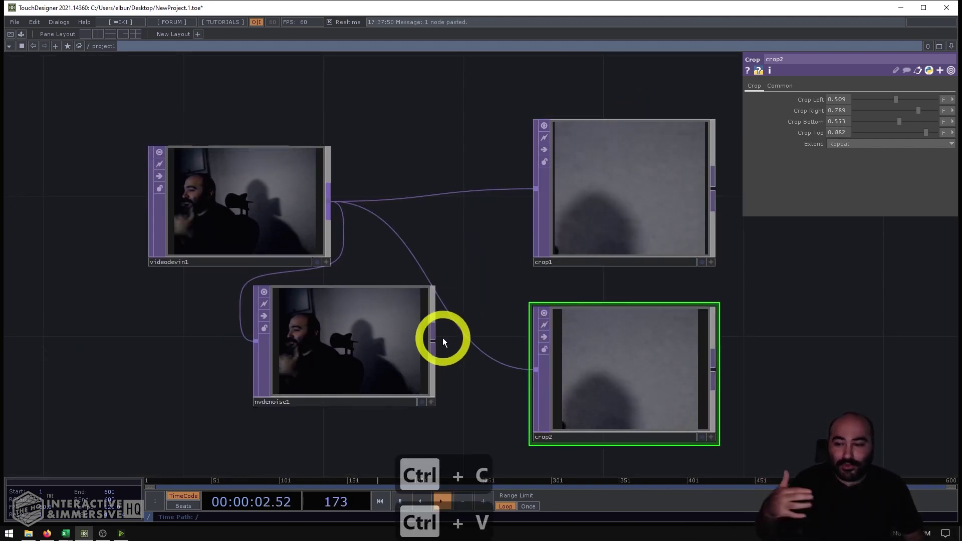
drag(434, 340, 509, 360)
drag(391, 366, 461, 400)
- Position crop2 just below crop1 in the network
middle_drag(666, 328, 528, 275)
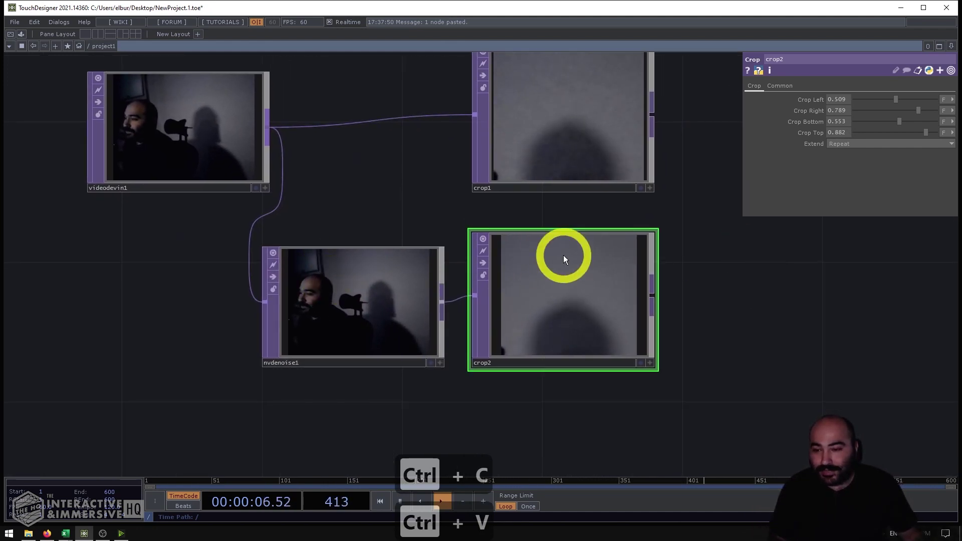
middle_drag(705, 211, 713, 248)
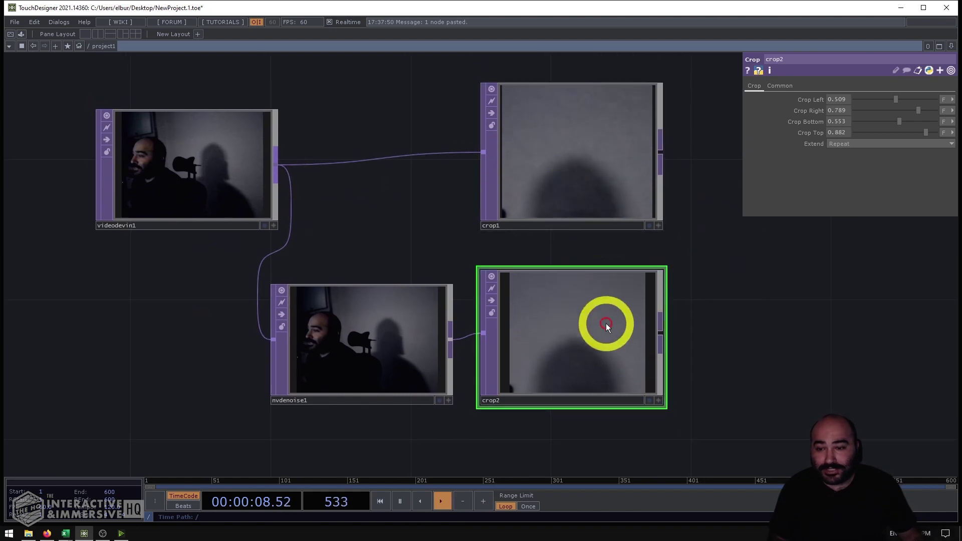
drag(604, 322, 609, 299)
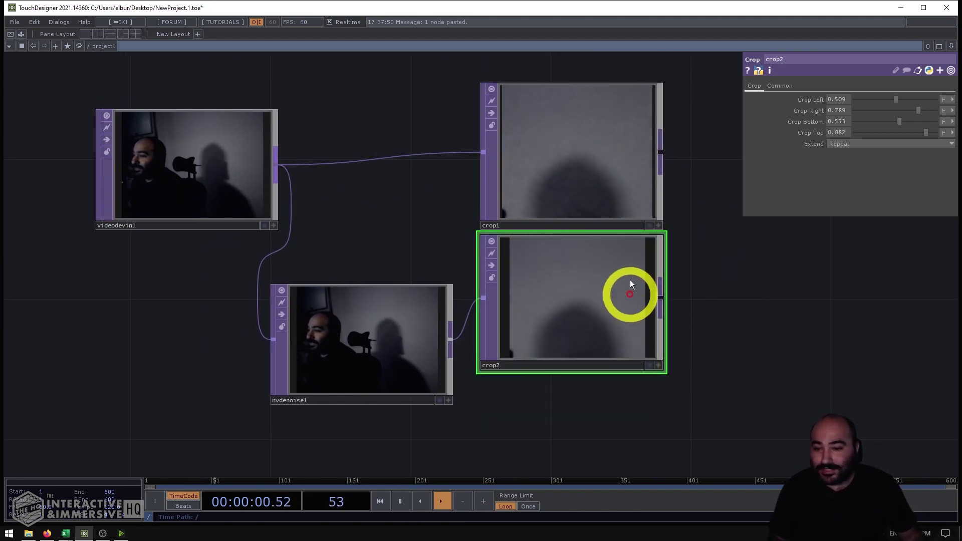
scroll(656, 215, up, 3)
middle_drag(684, 234, 787, 301)
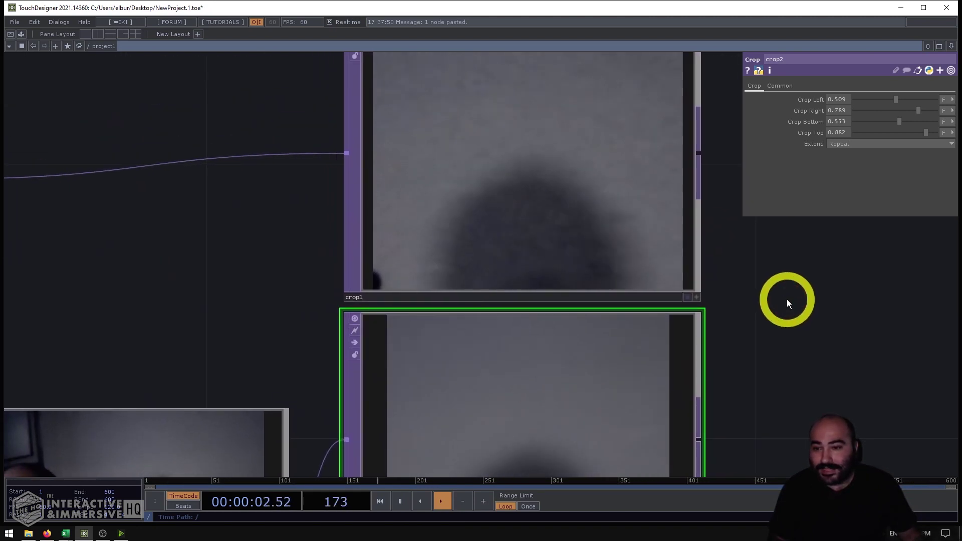
scroll(787, 300, down, 2)
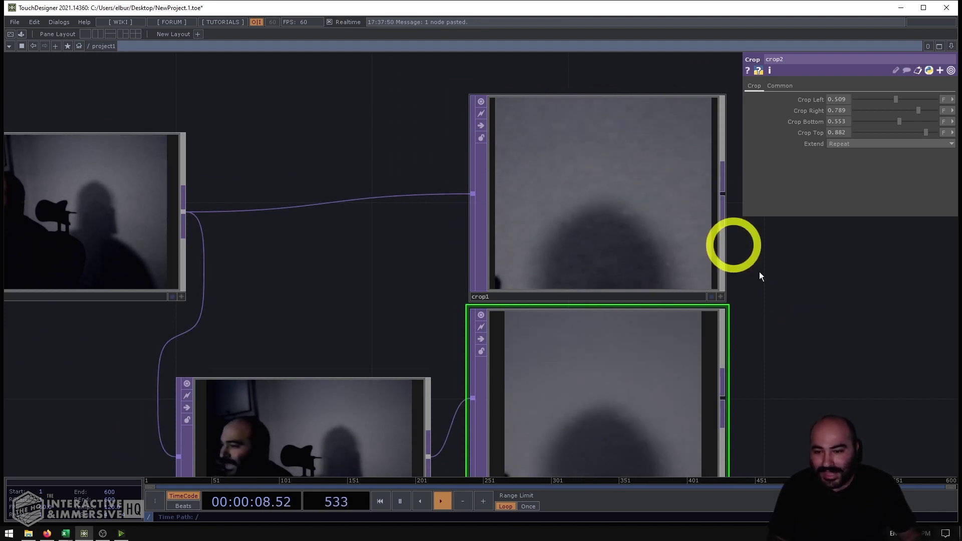
middle_drag(680, 355, 579, 263)
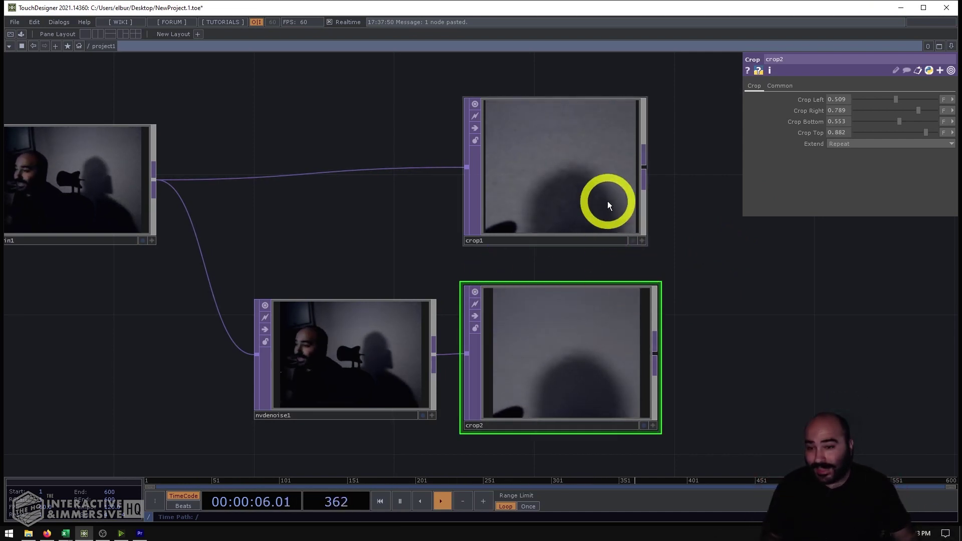
- Nudge crop1 slightly right so it aligns directly above crop2
drag(607, 200, 614, 199)
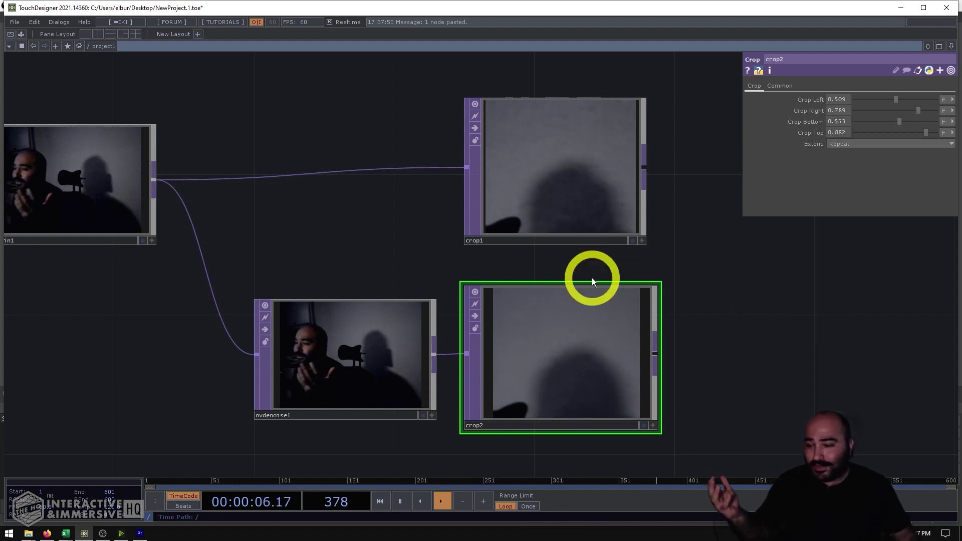
click(116, 533)
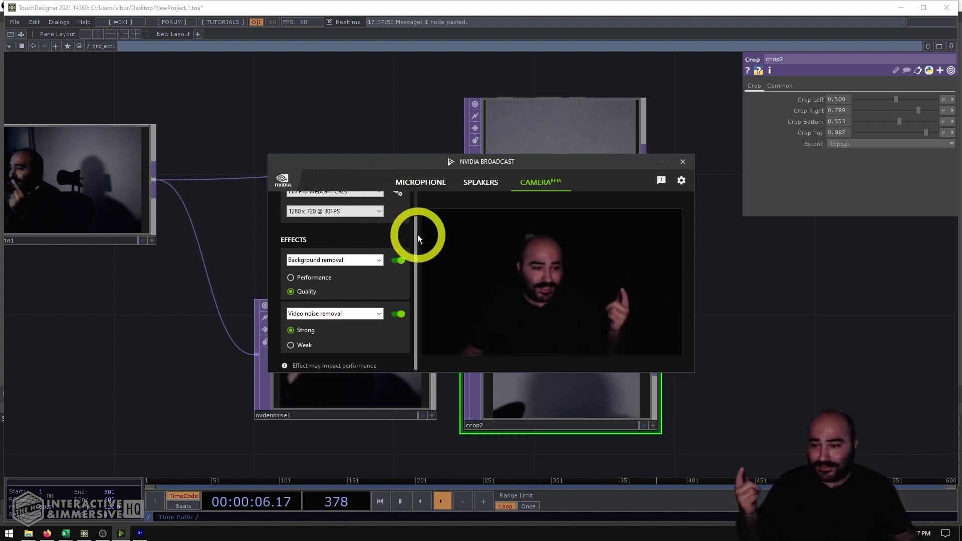
drag(417, 235, 414, 263)
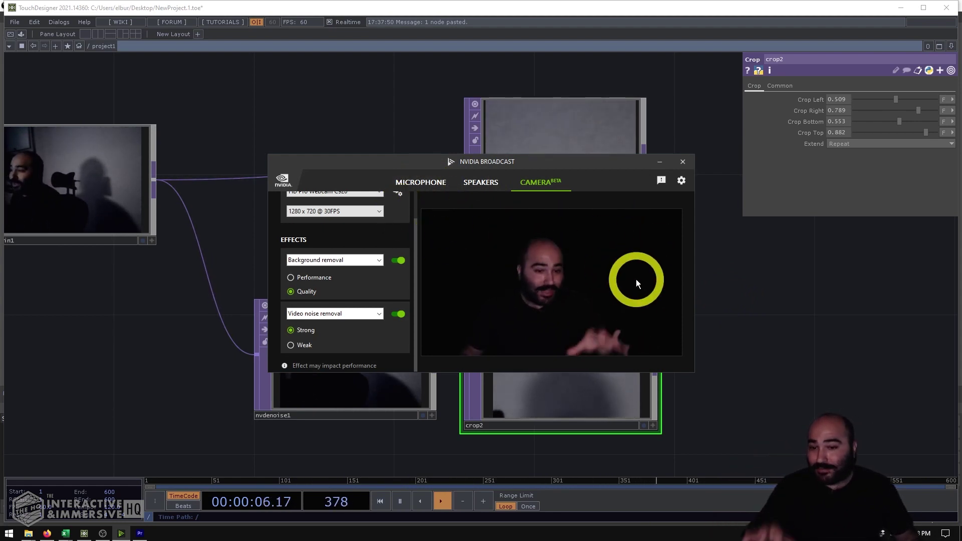
drag(417, 230, 417, 198)
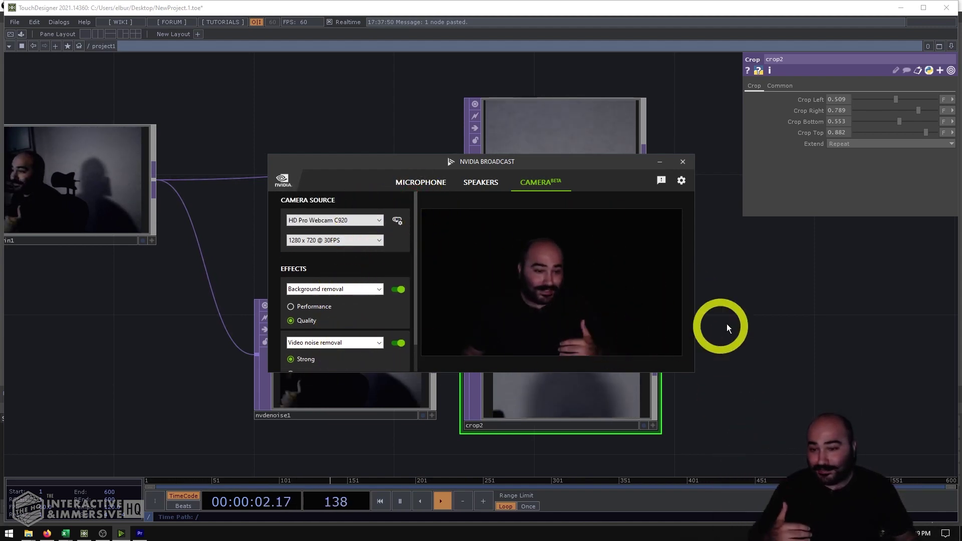
click(760, 317)
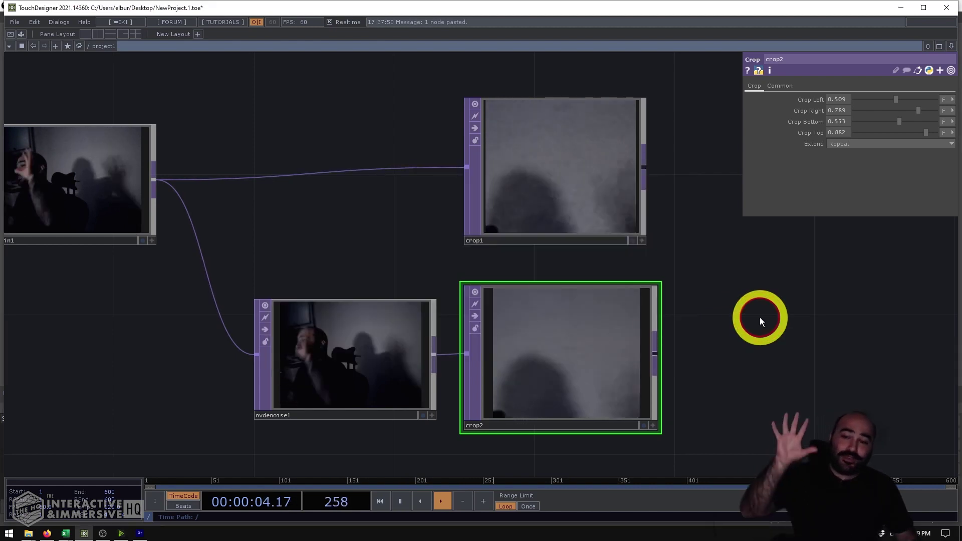